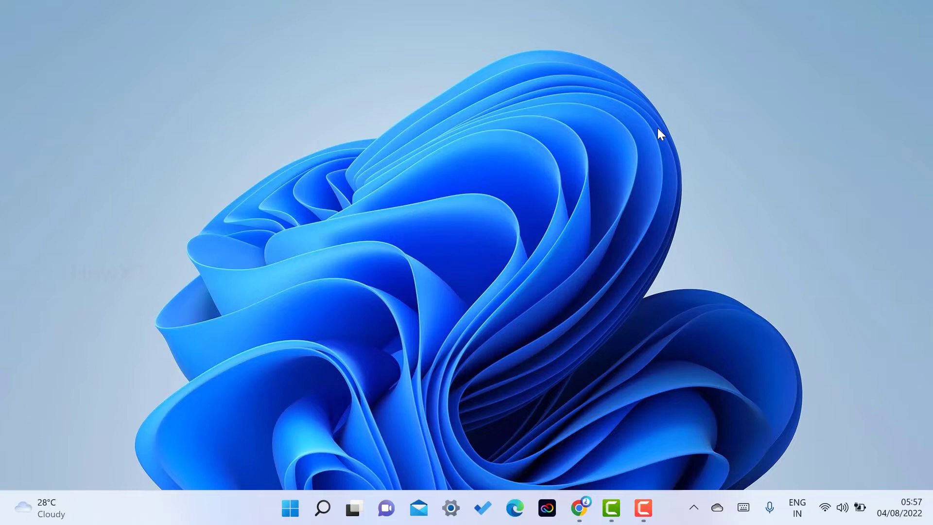
Launch Microsoft Store from its pinned tile in the Start menu
click(290, 508)
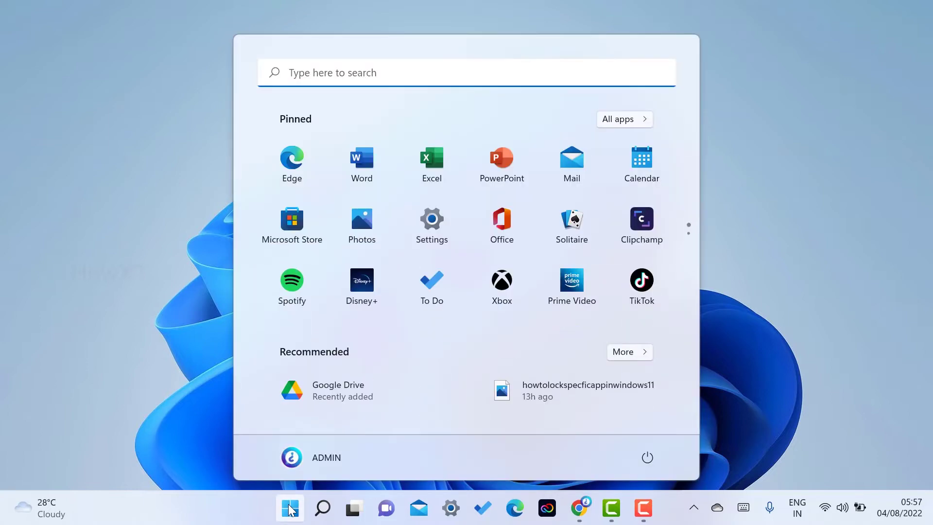
click(293, 228)
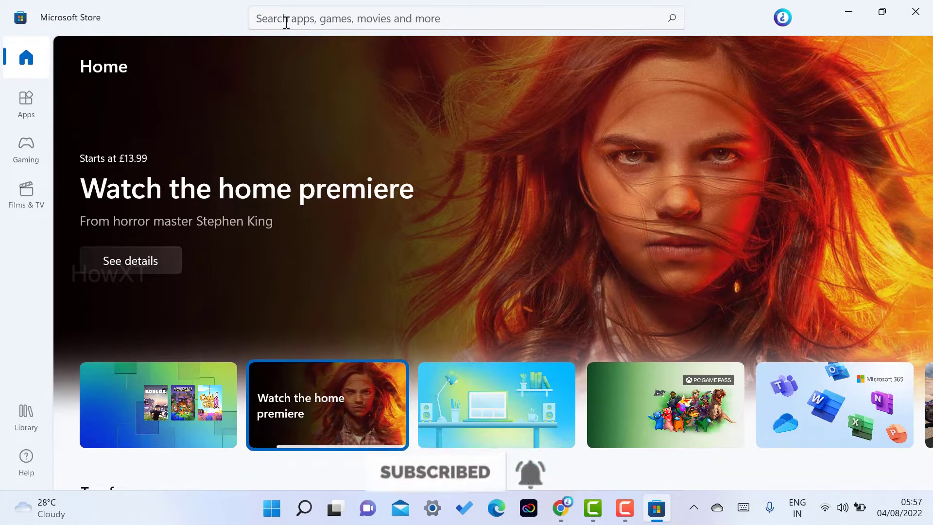
Search the Store for 'live', open the Lively Wallpaper app page, and browse its screenshots
click(286, 22)
text(live)
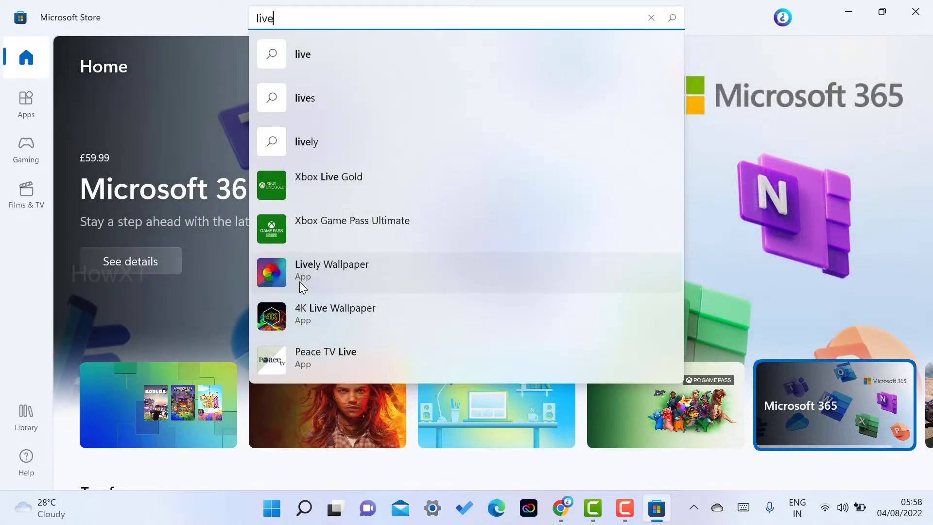
click(276, 269)
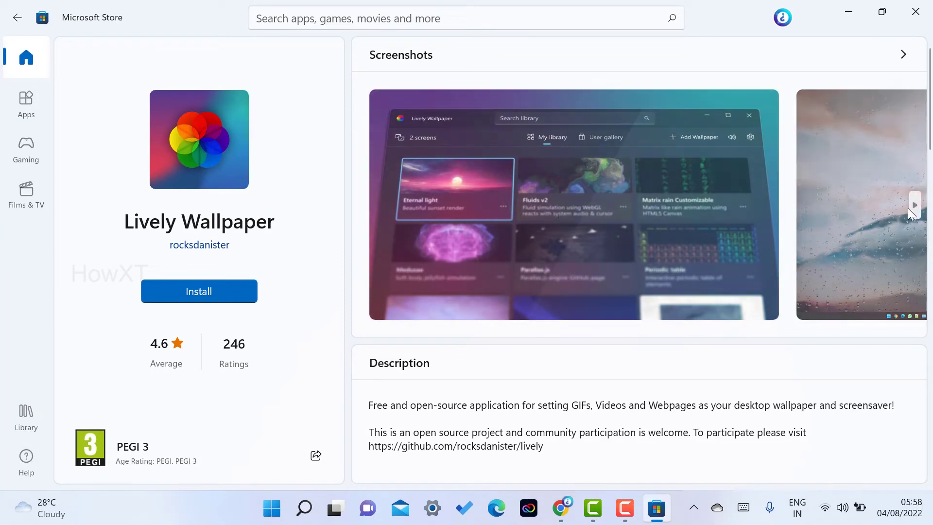
click(912, 206)
Browse more screenshots, install and launch Lively Wallpaper, then minimise the Store
click(912, 207)
click(913, 207)
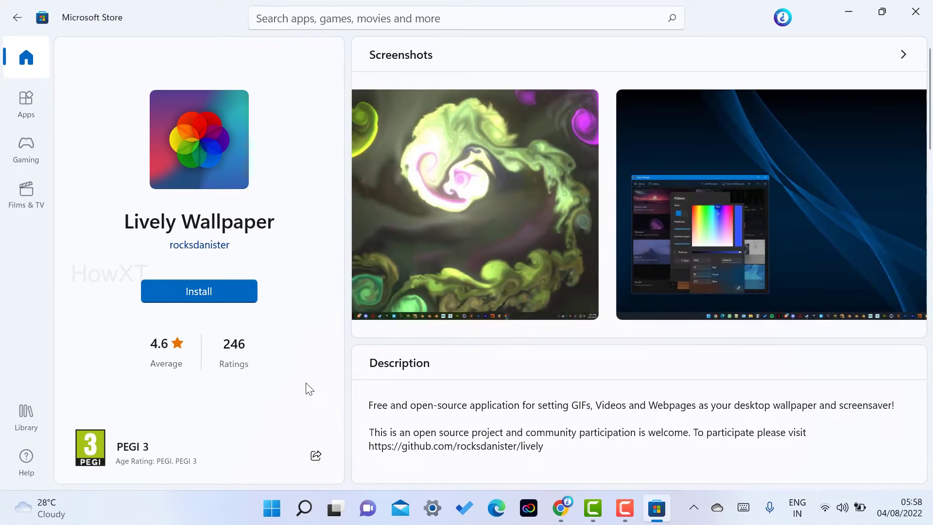
click(216, 297)
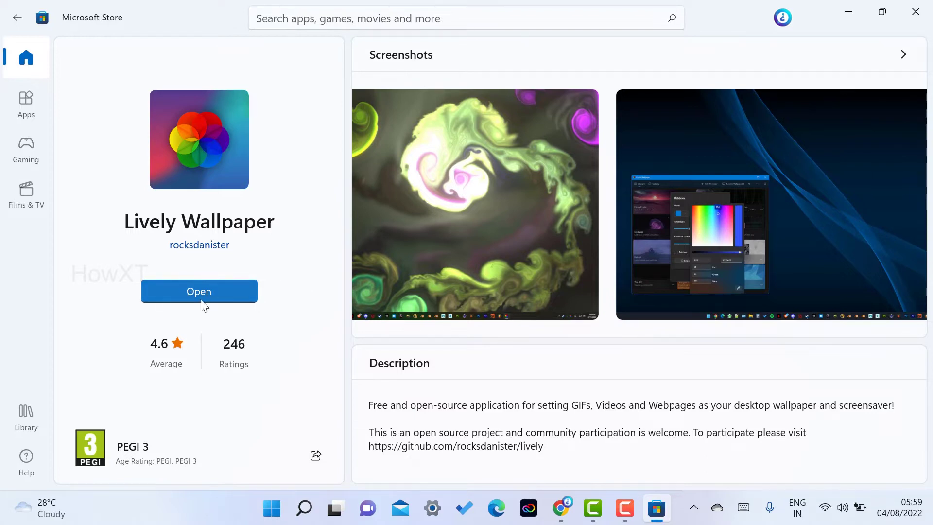
click(191, 285)
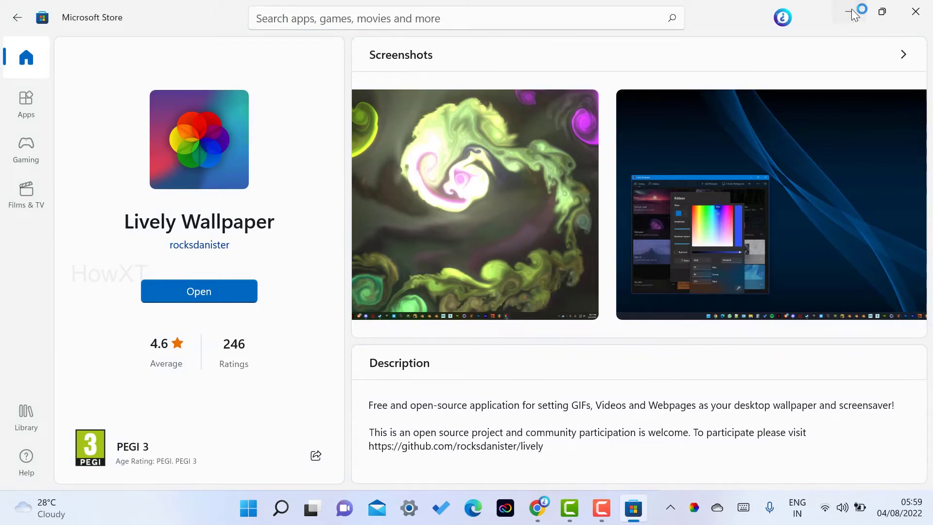
click(851, 11)
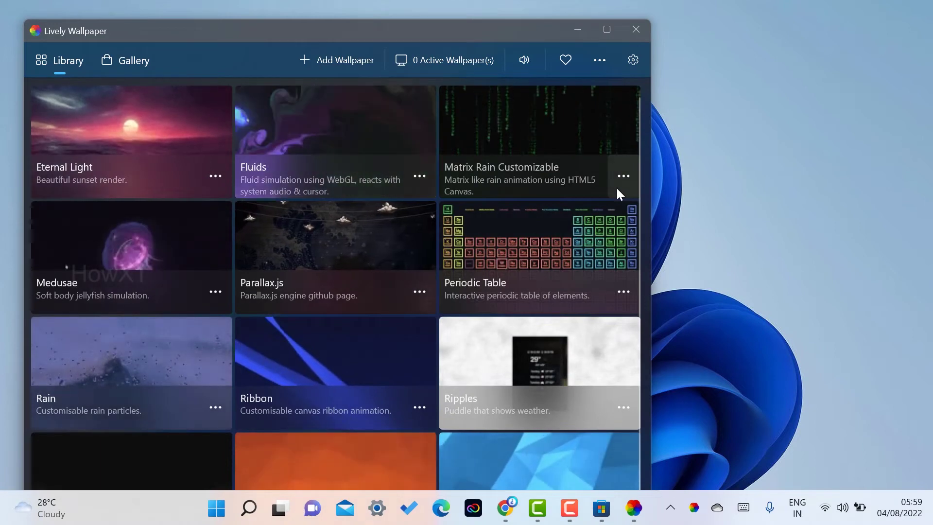
Maximise, restore, and move the Lively Wallpaper library window to the right side of the screen
click(608, 31)
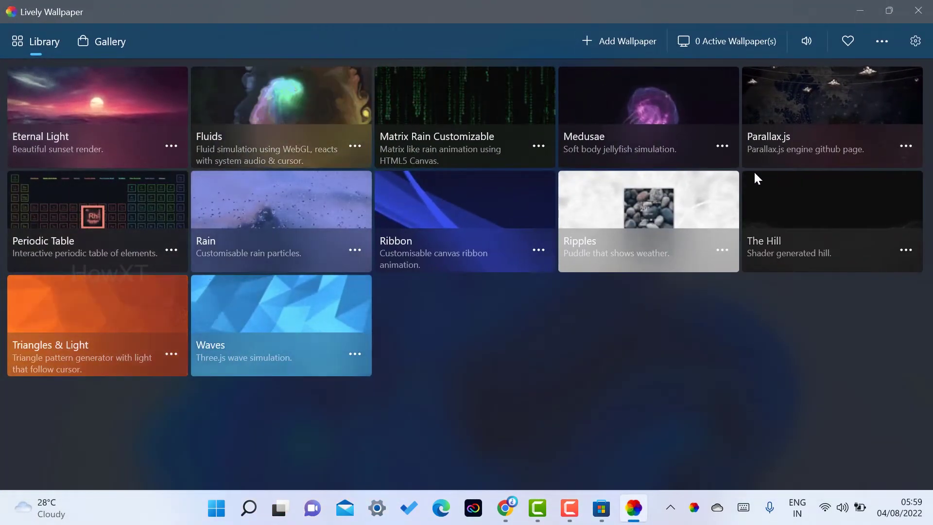
key(super+Down)
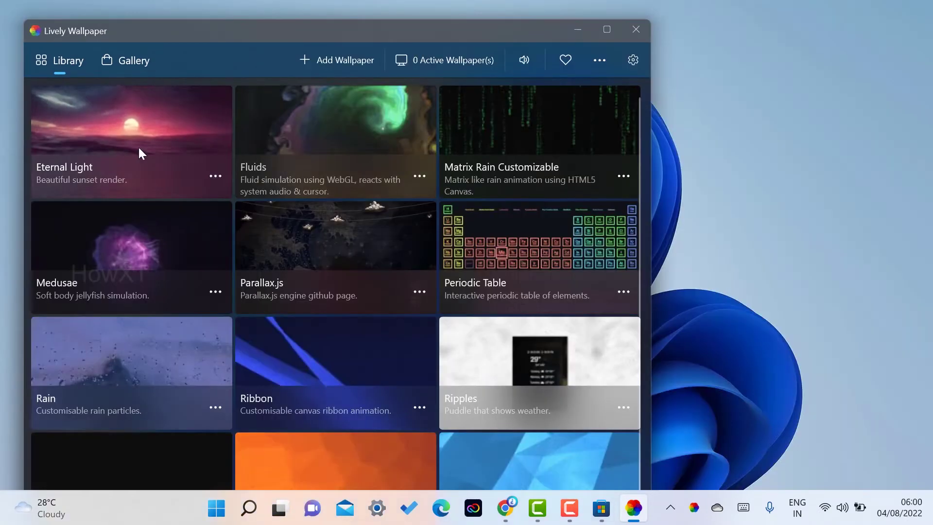
drag(426, 30, 709, 50)
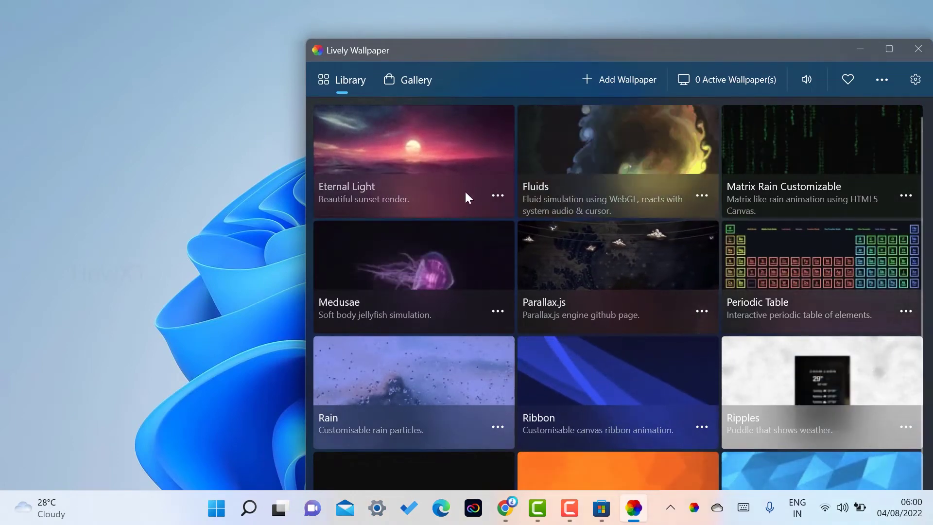
click(494, 195)
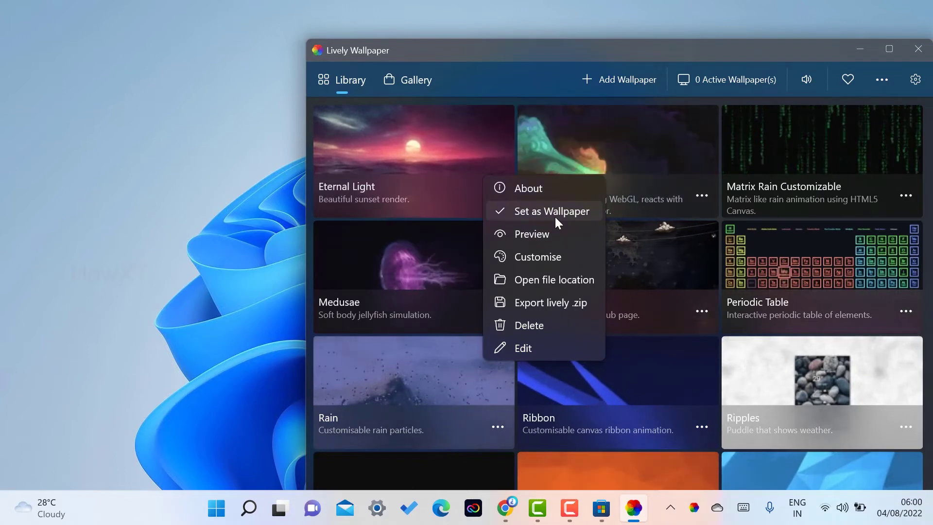
Set Eternal Light as the wallpaper, move the window back left, and minimise Lively
click(196, 200)
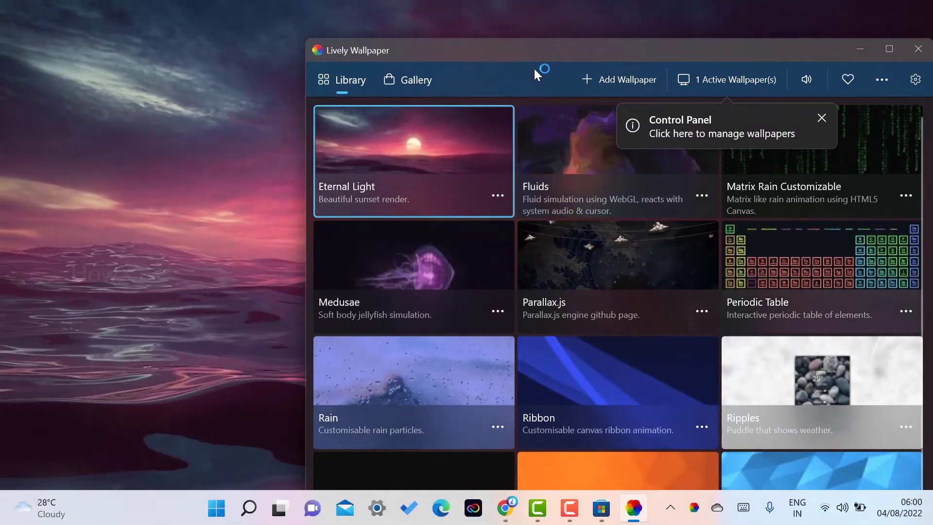
drag(518, 54, 255, 58)
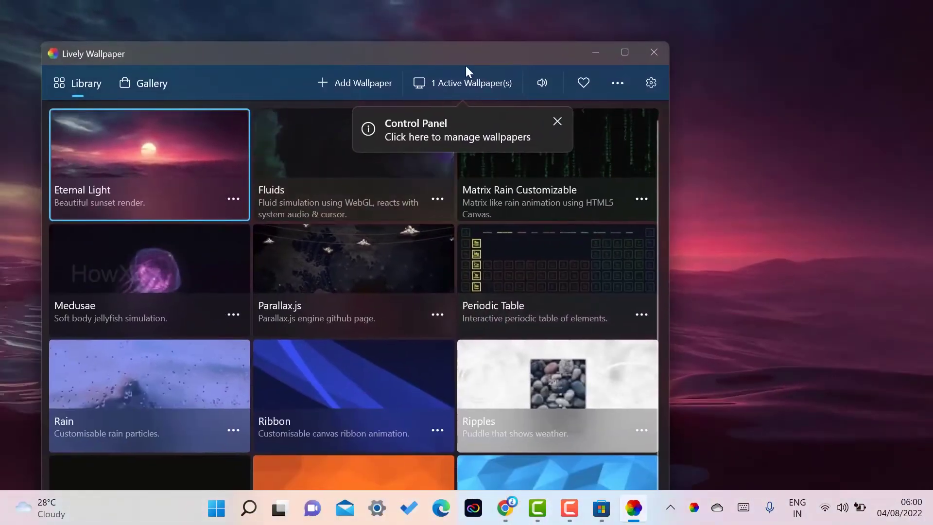
click(593, 53)
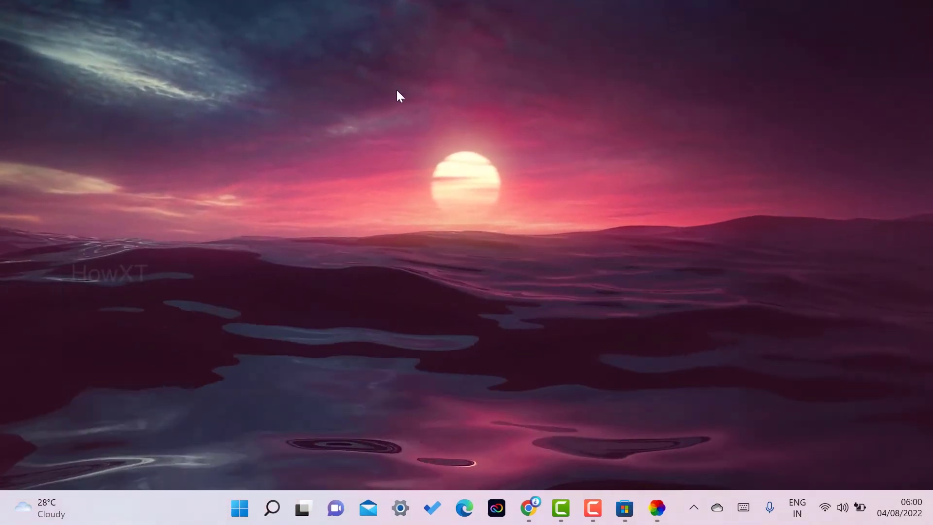
right_click(397, 92)
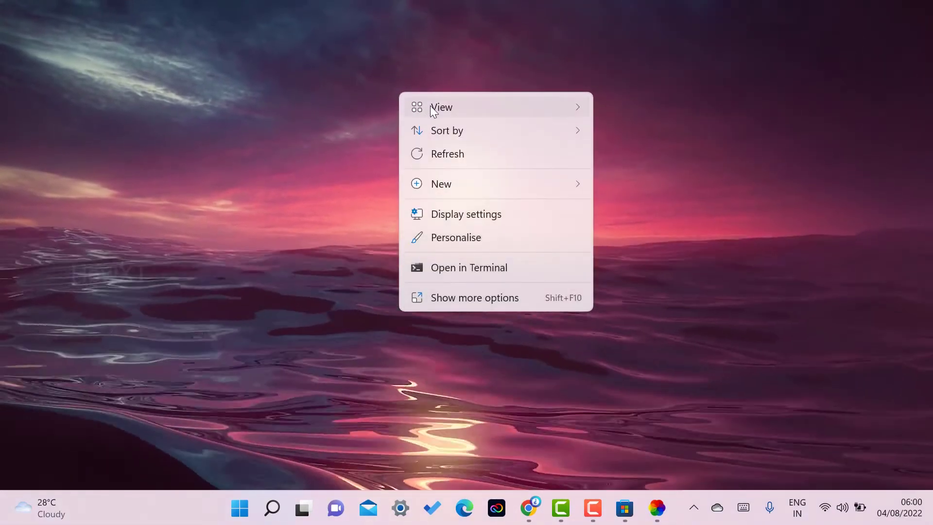
mouse_move(430, 106)
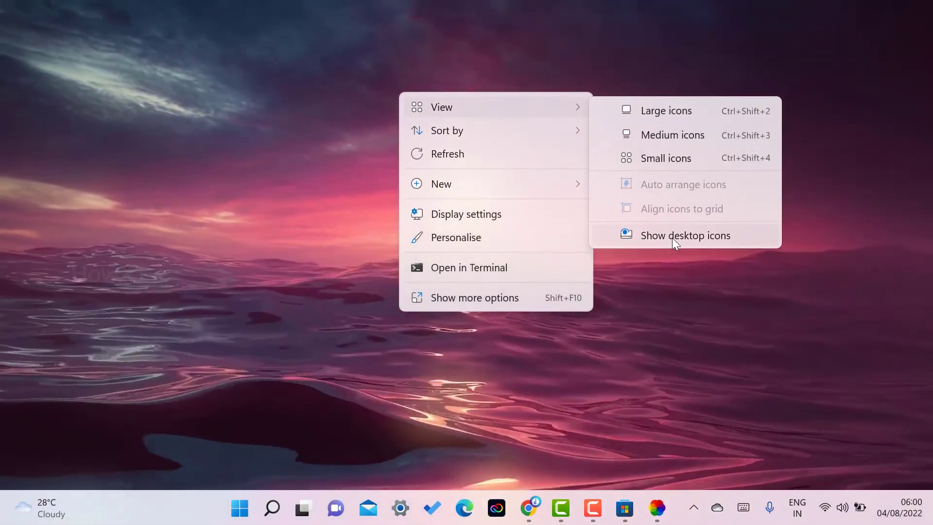
click(673, 238)
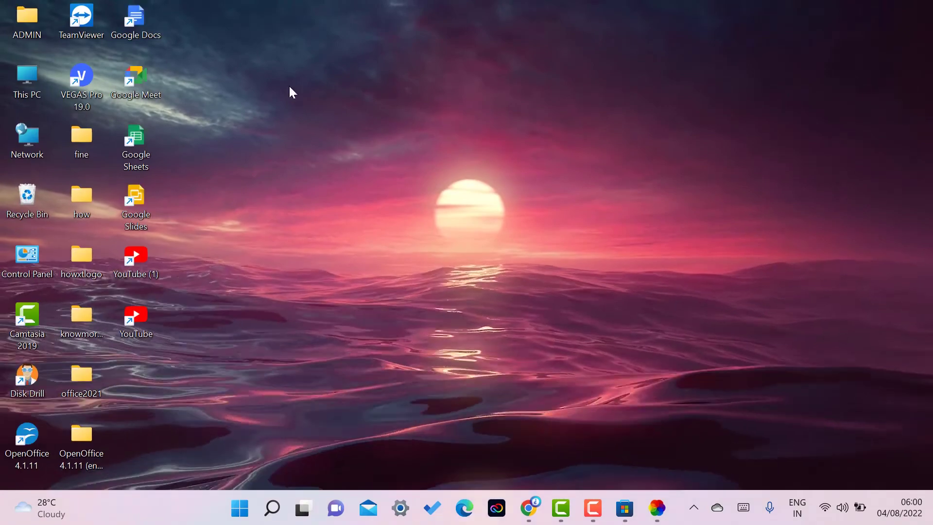
right_click(449, 67)
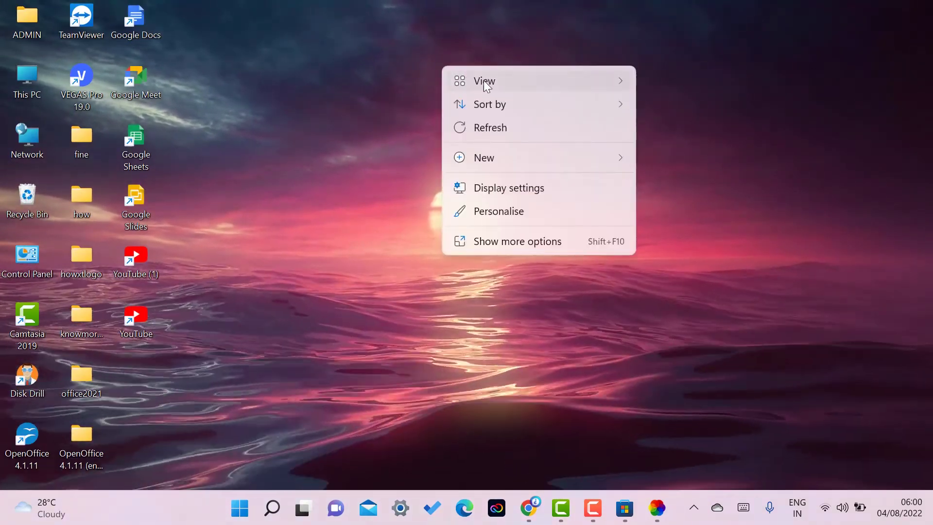
mouse_move(485, 84)
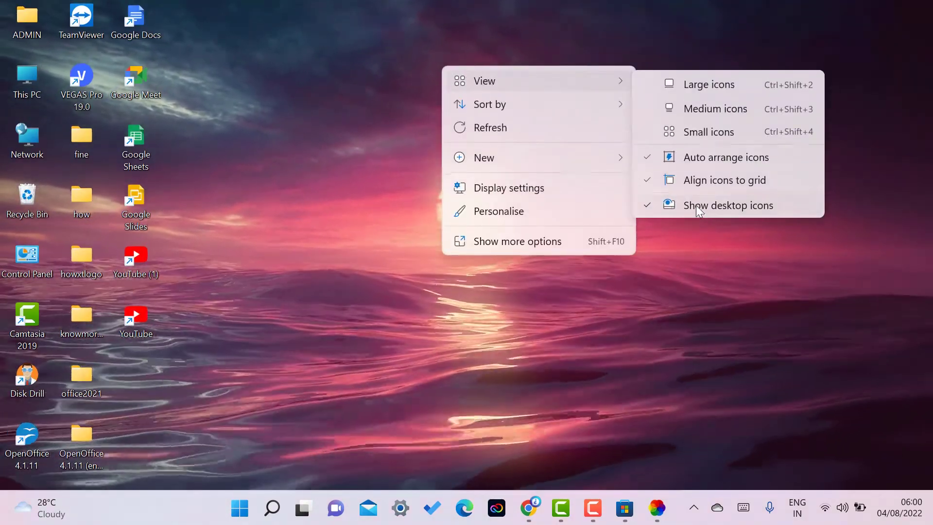
click(696, 205)
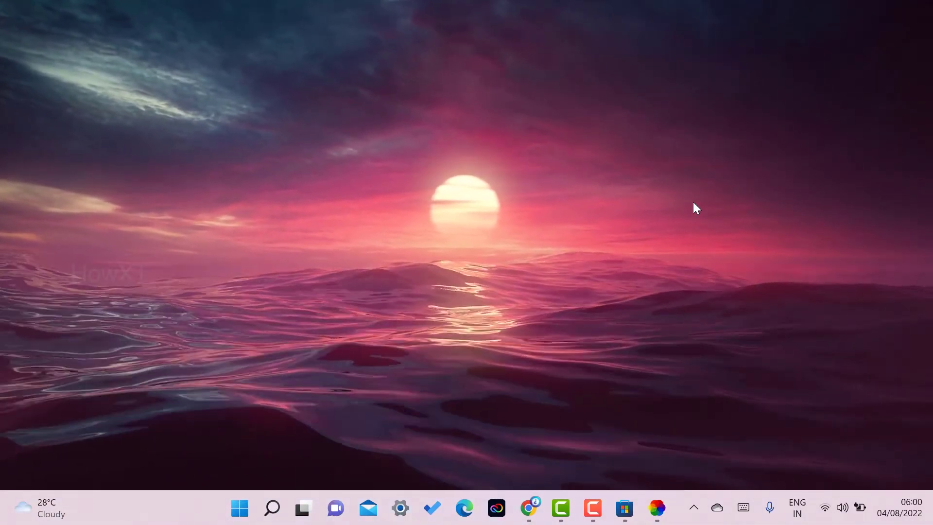
click(656, 508)
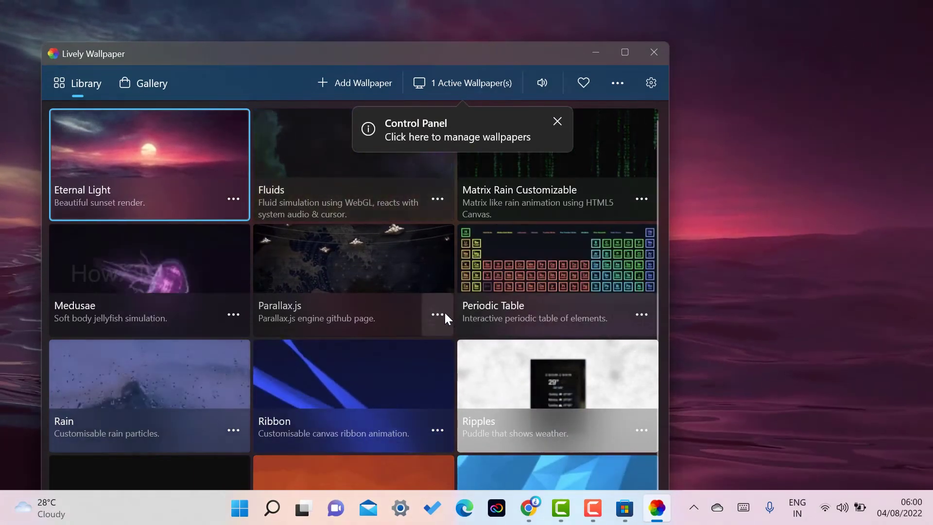
Dismiss the management tip, apply the Parallax.js lighthouse scene as wallpaper, and minimise Lively
click(437, 315)
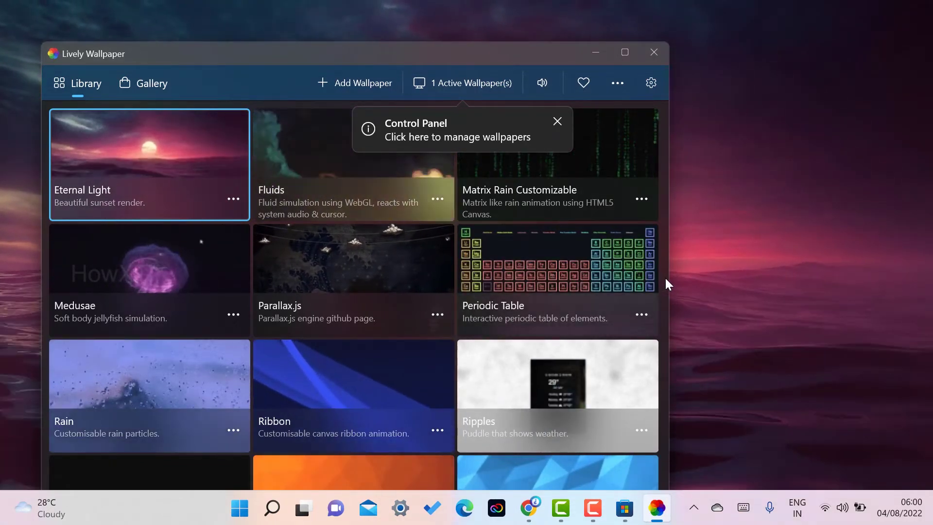
click(557, 121)
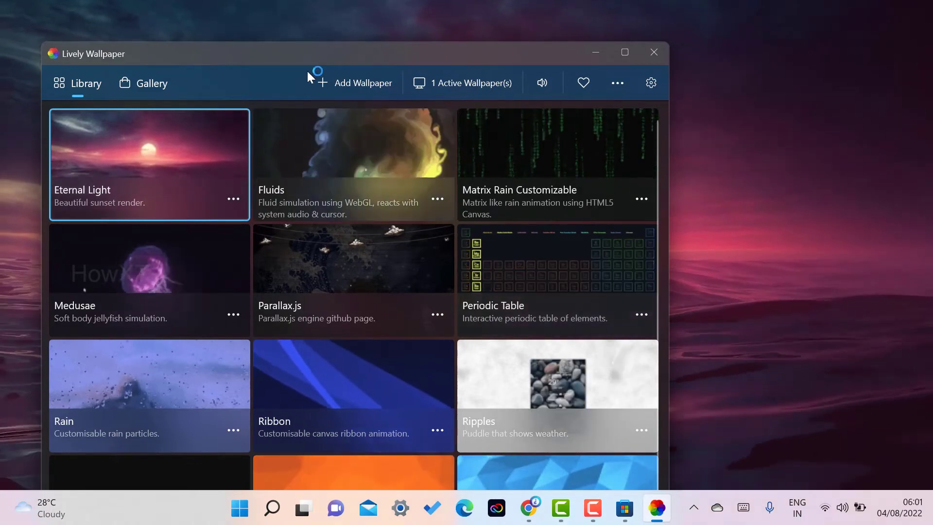
drag(258, 58, 450, 24)
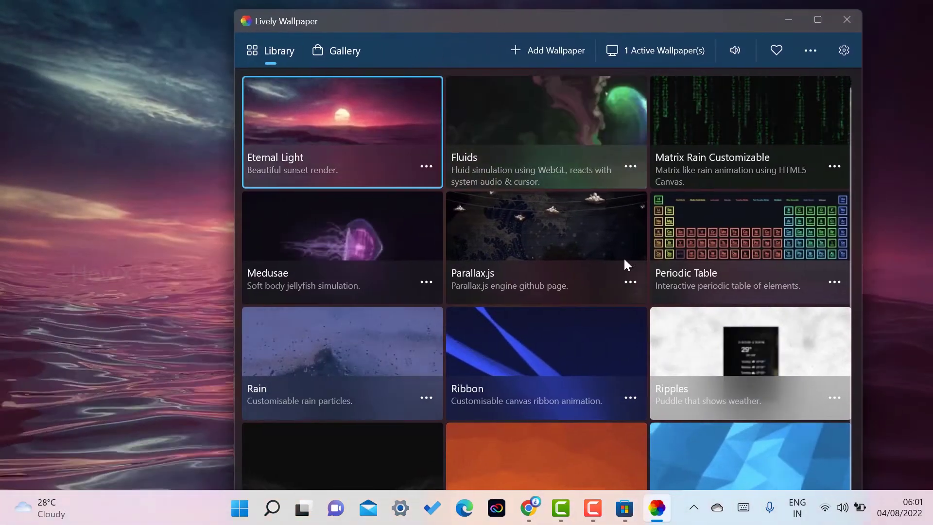
click(626, 278)
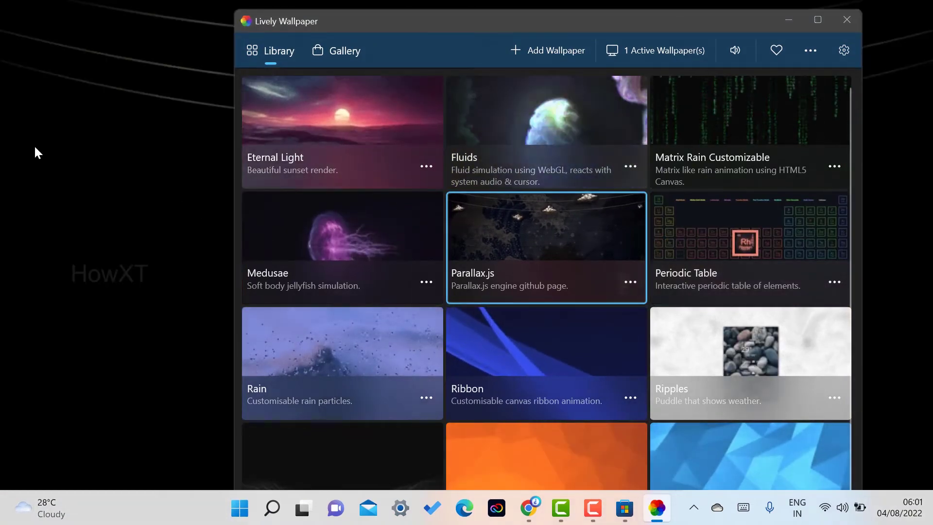
click(789, 19)
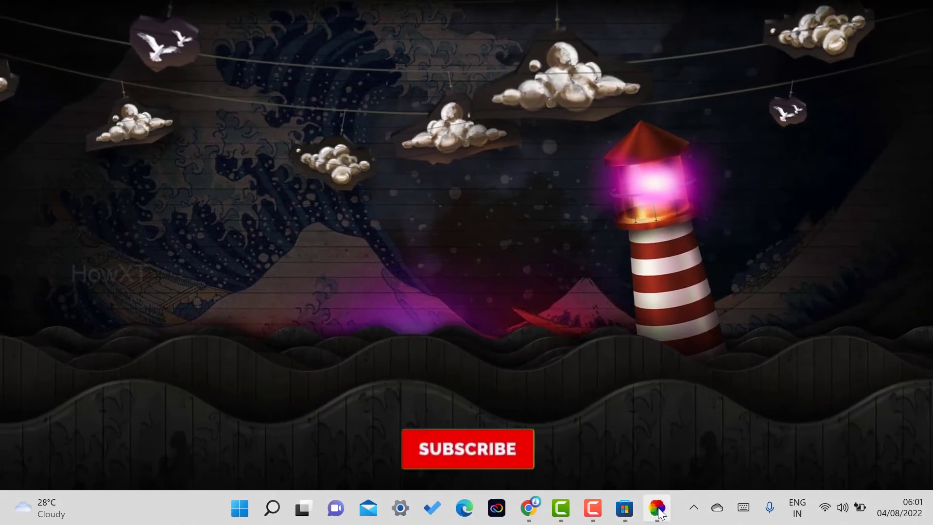
click(657, 508)
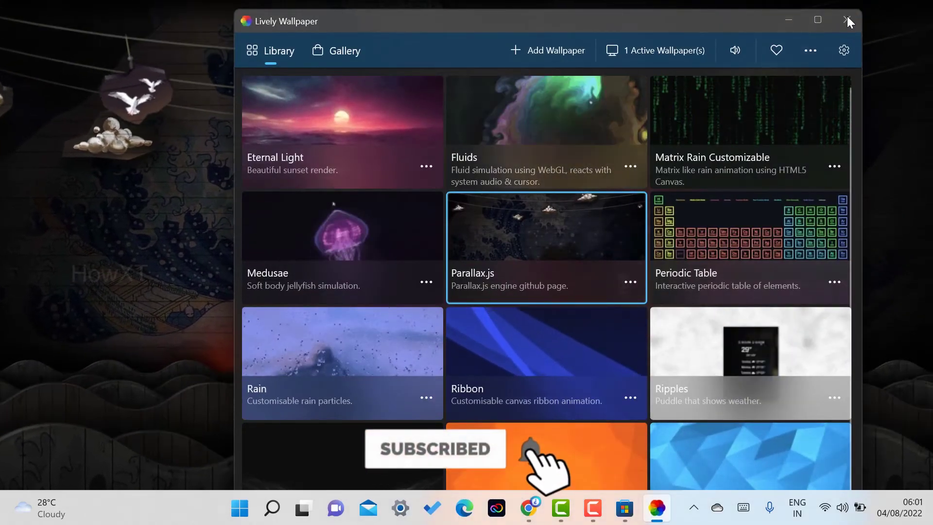
Close Lively to the system tray, acknowledge the notice, and check the hidden tray icons
click(846, 18)
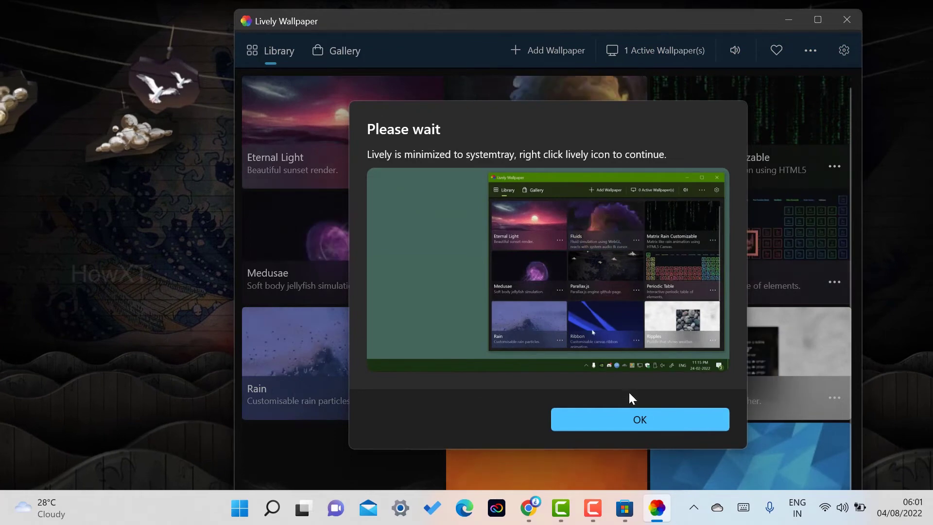
click(645, 419)
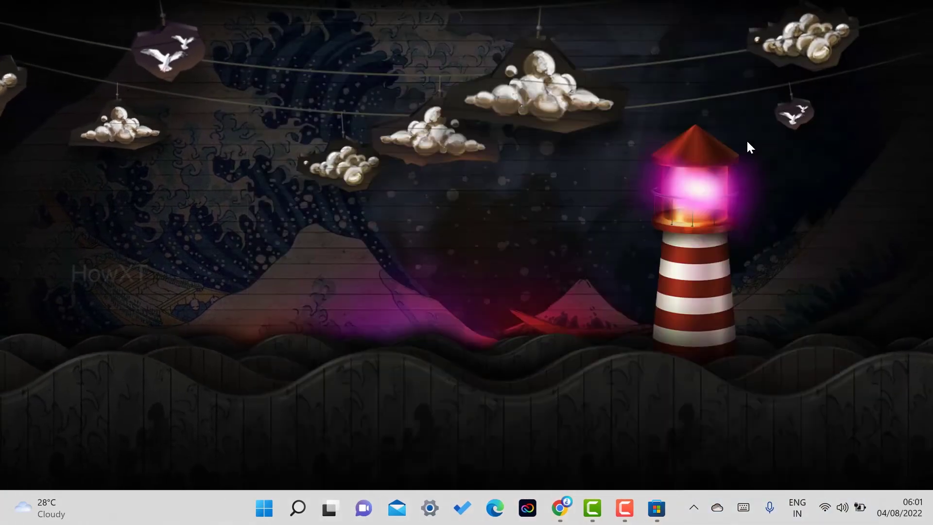
click(695, 506)
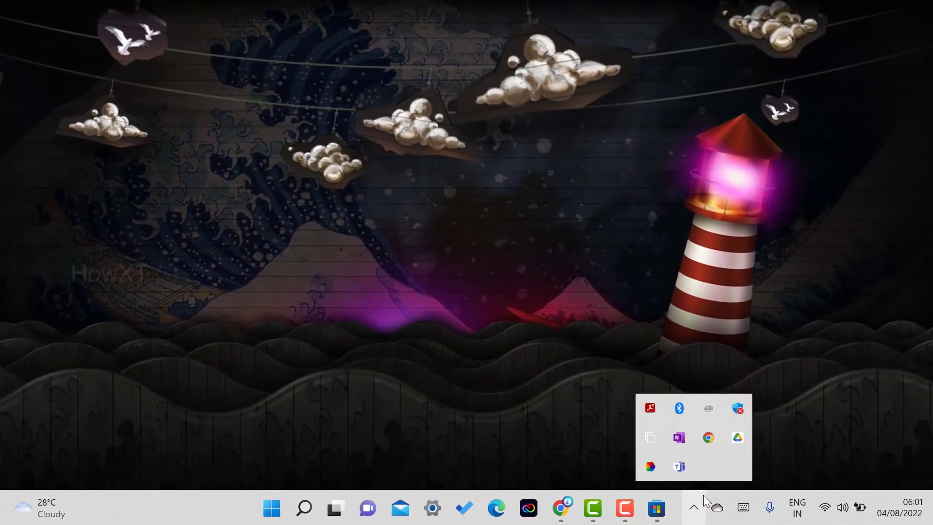
click(573, 408)
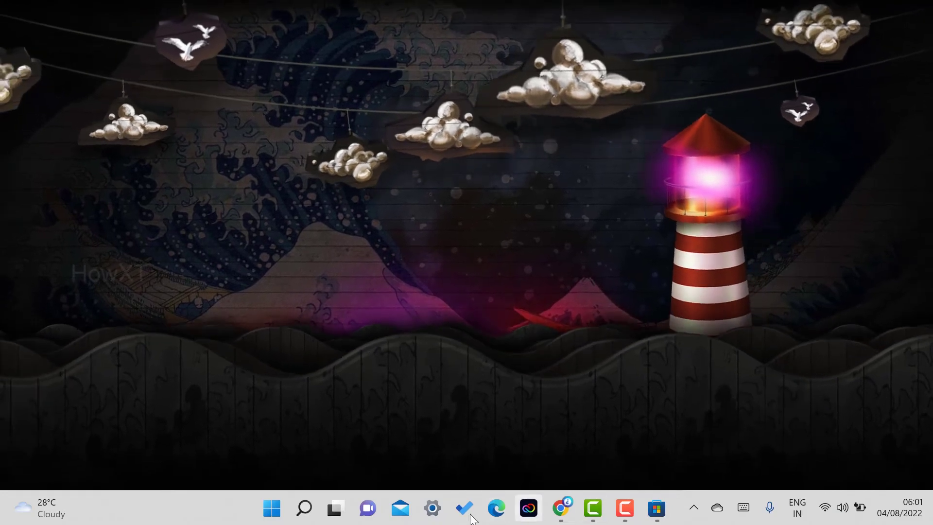
click(271, 508)
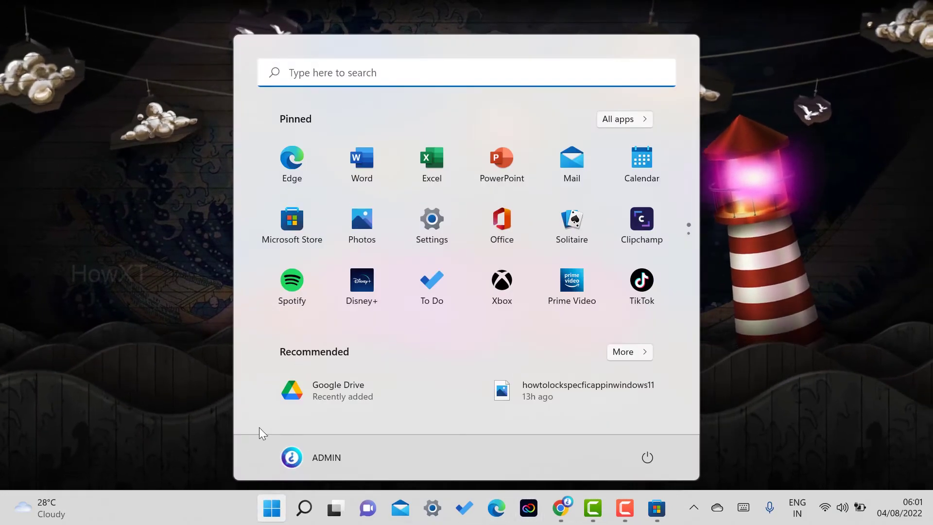
Relaunch Lively Wallpaper via a Windows search for 'liv', then close its window again
click(405, 74)
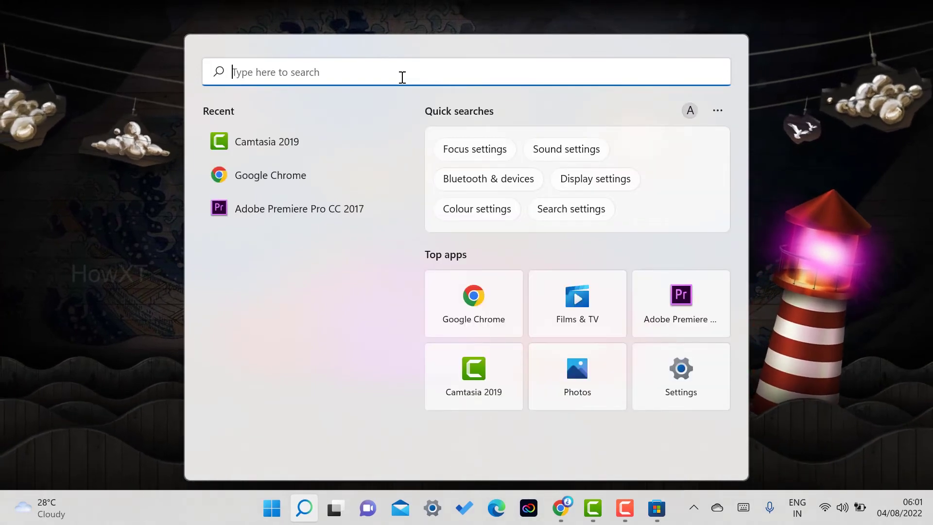
text(li)
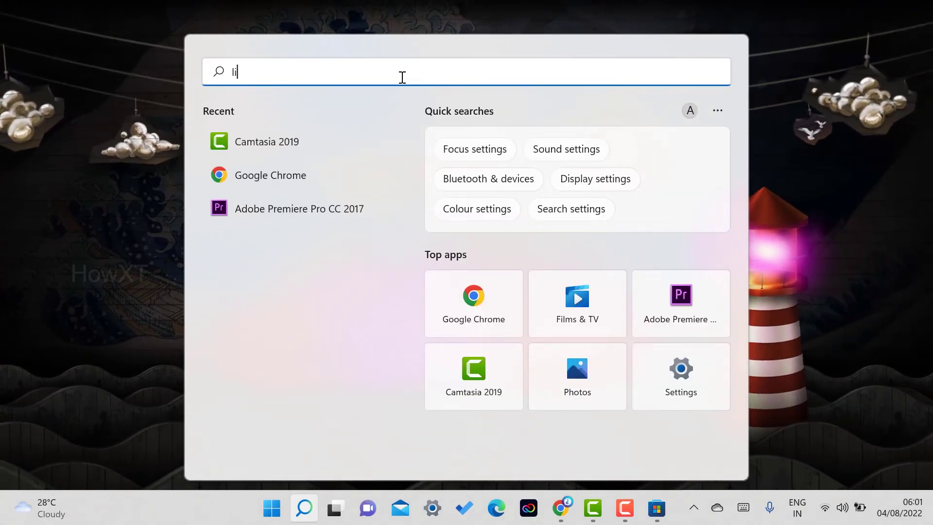
text(v)
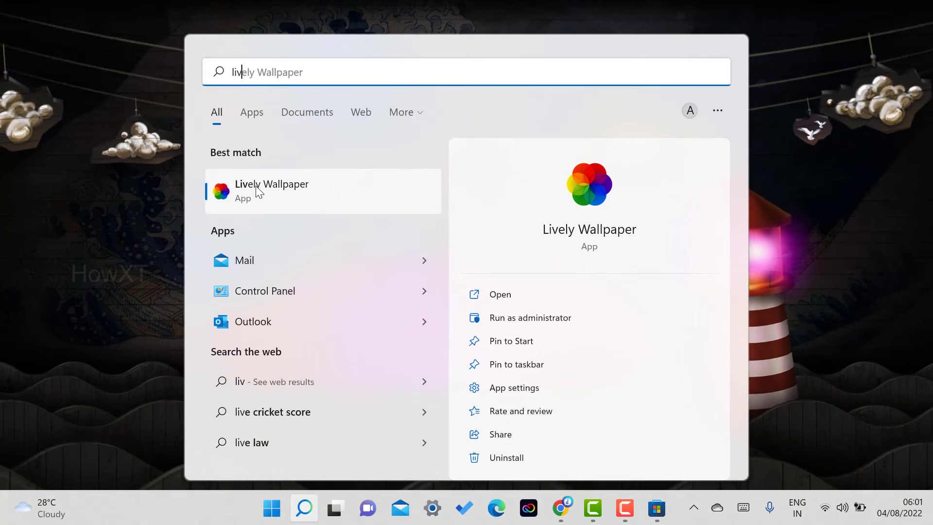
click(257, 191)
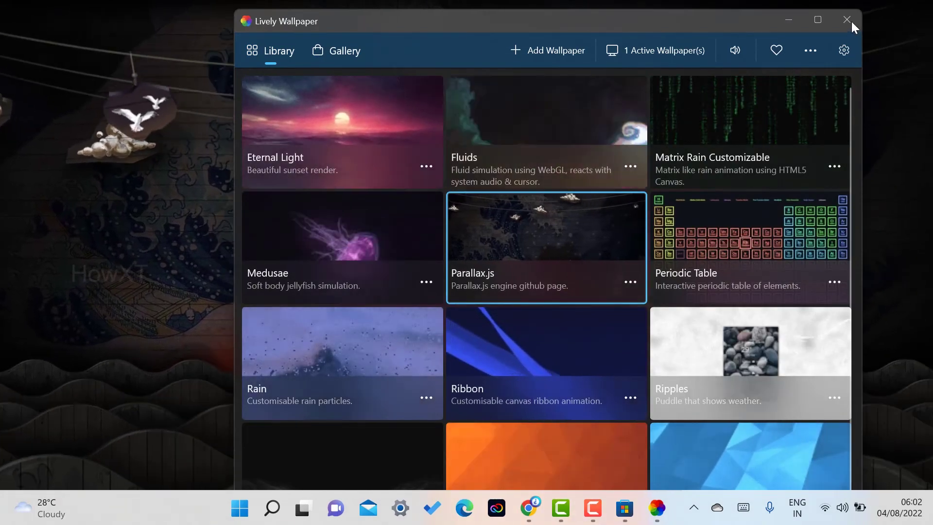
click(847, 20)
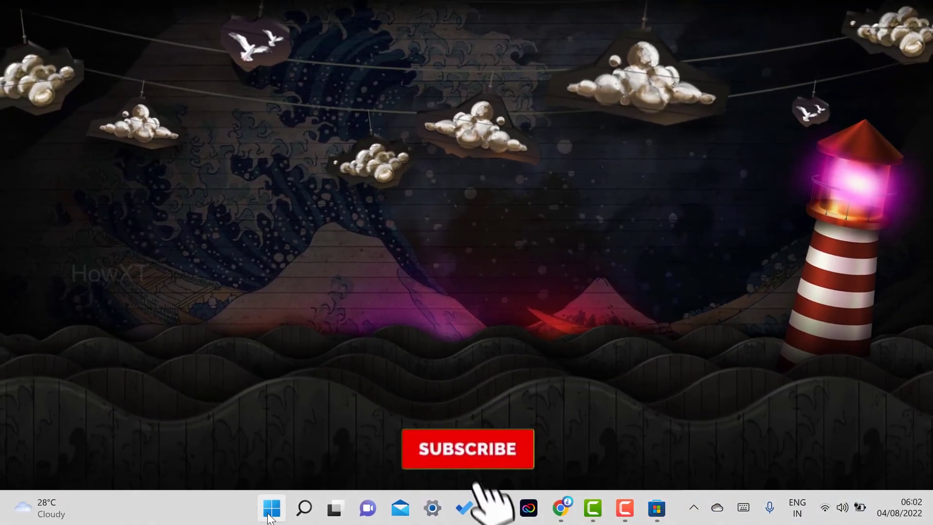
click(270, 510)
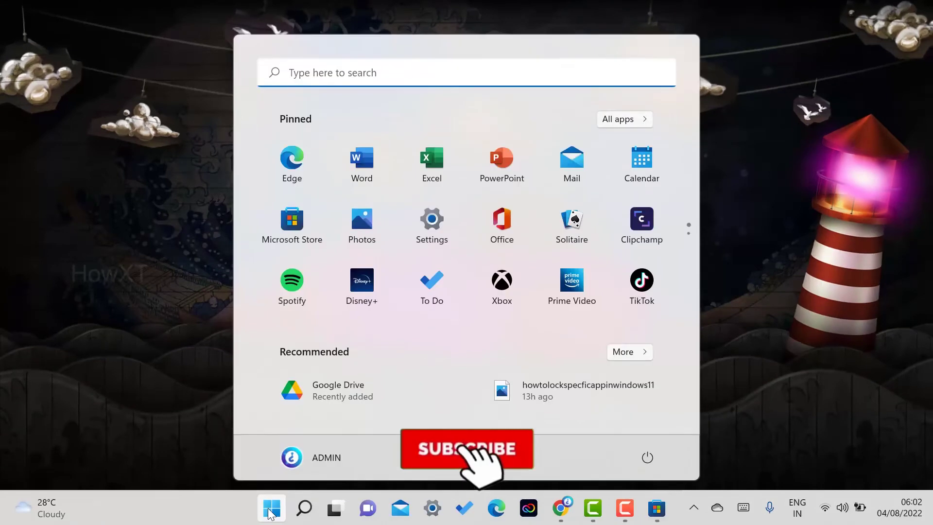
Search 'li', uninstall Lively Wallpaper from its result's context menu, and confirm the removal
click(348, 73)
text(li)
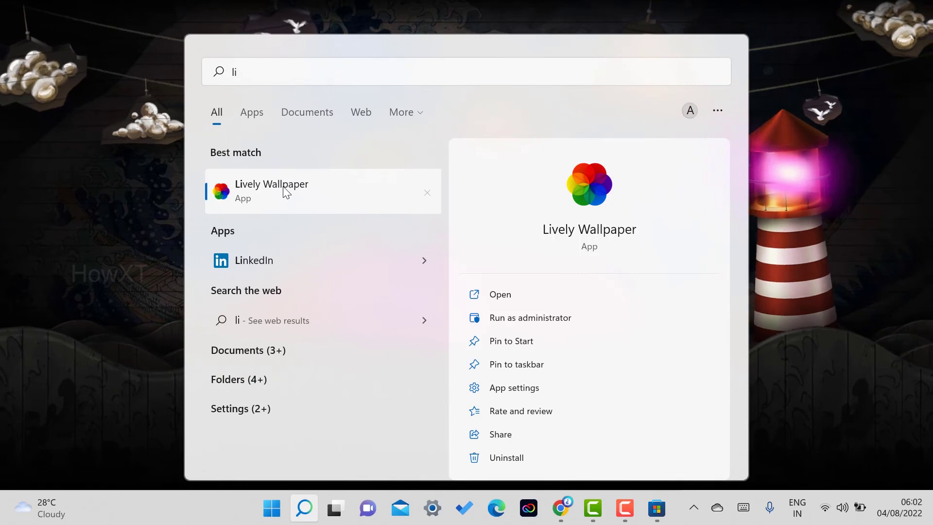
right_click(283, 187)
click(334, 372)
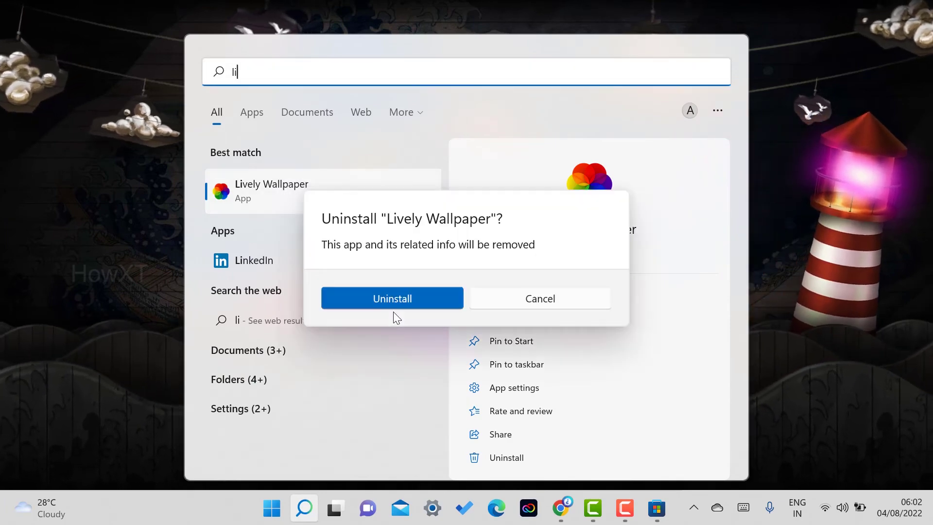
click(394, 305)
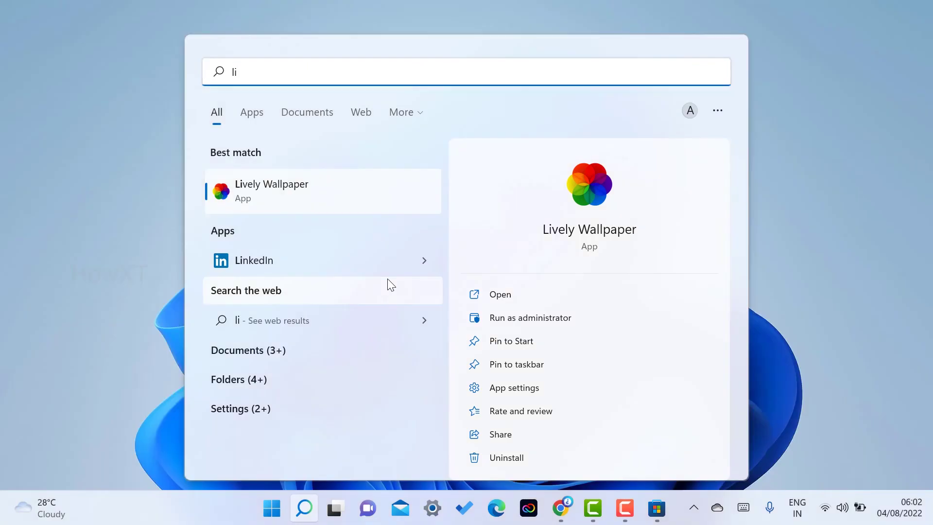
click(851, 114)
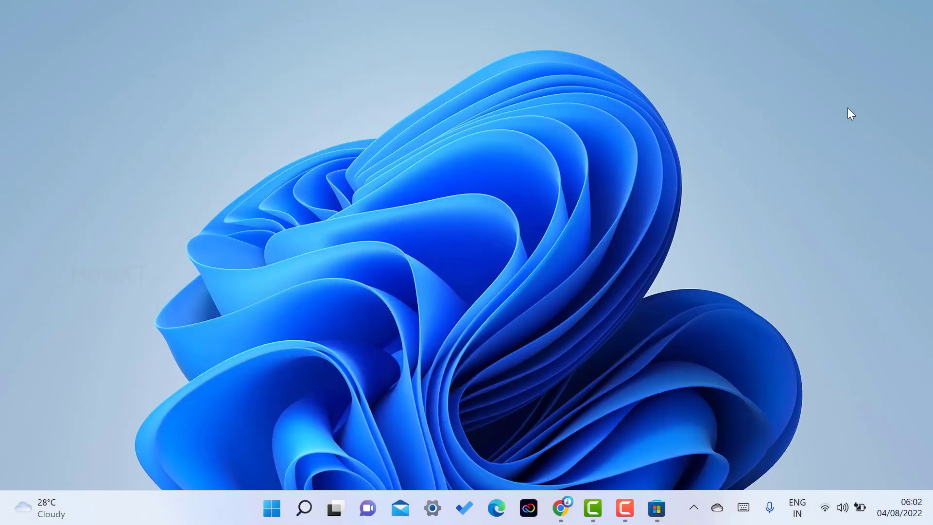